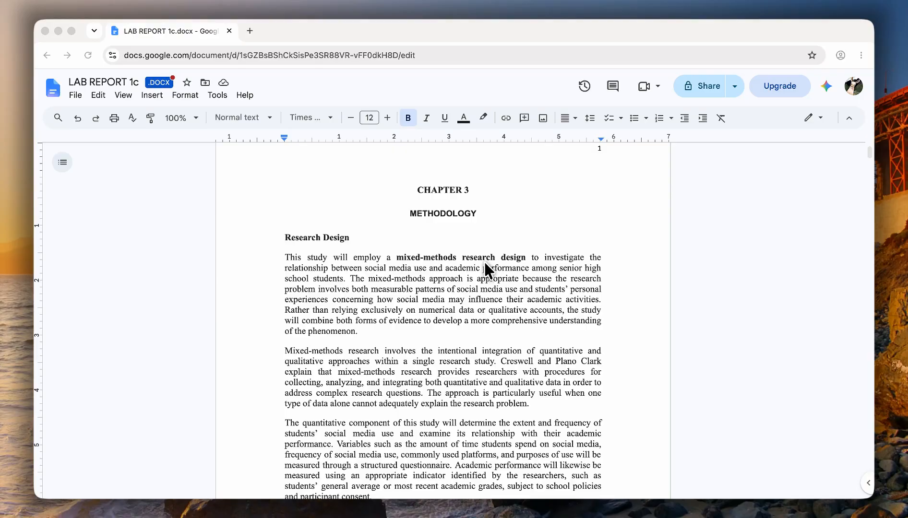
- Restyle the METHODOLOGY heading from Arial 11 to Times New Roman 12, leaving the caret after it
scroll(468, 319, "down", 3)
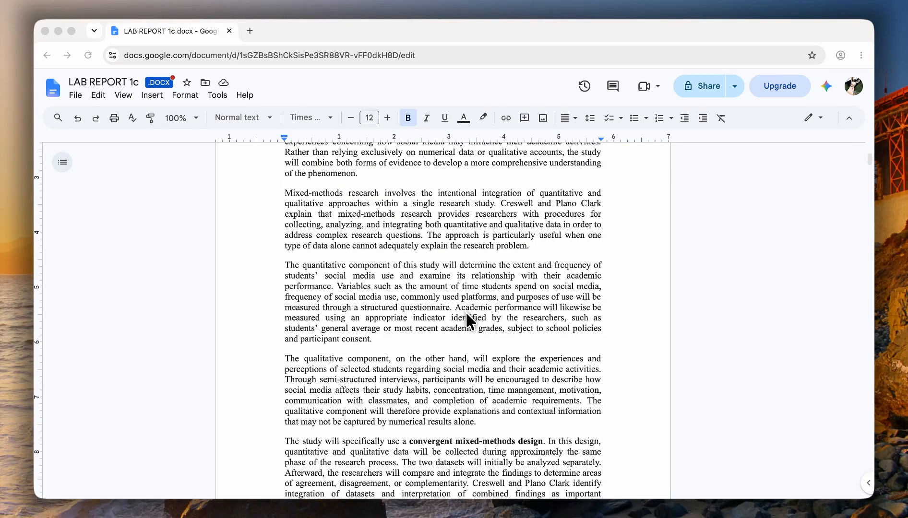
scroll(467, 314, "down", 2)
scroll(466, 315, "up", 5)
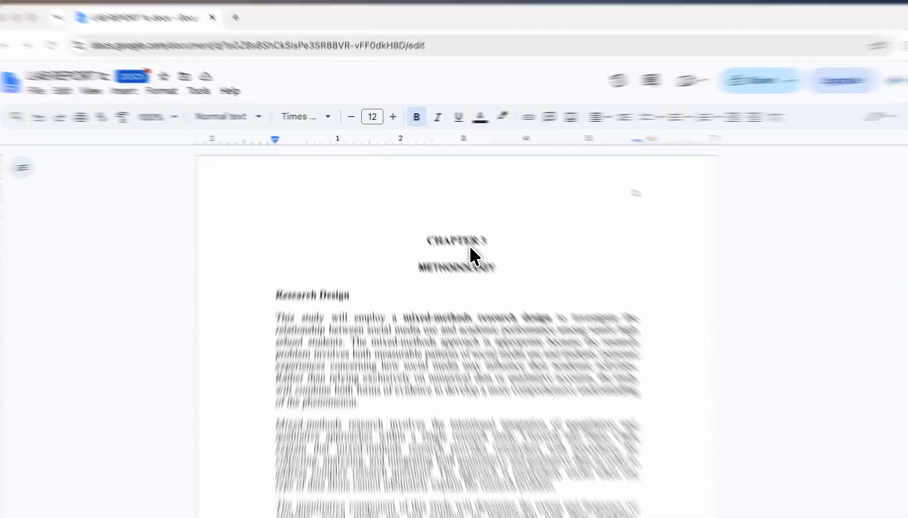
left_click_drag(497, 266, 406, 268)
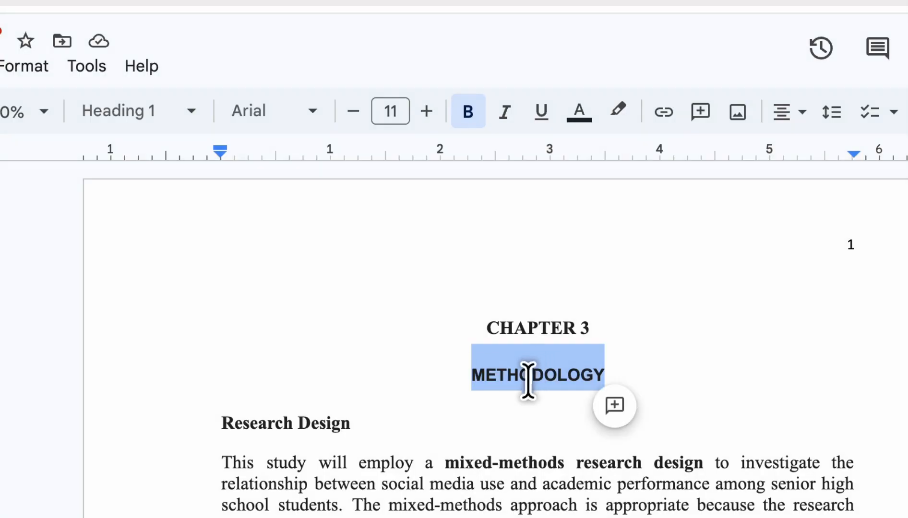
left_click(312, 115)
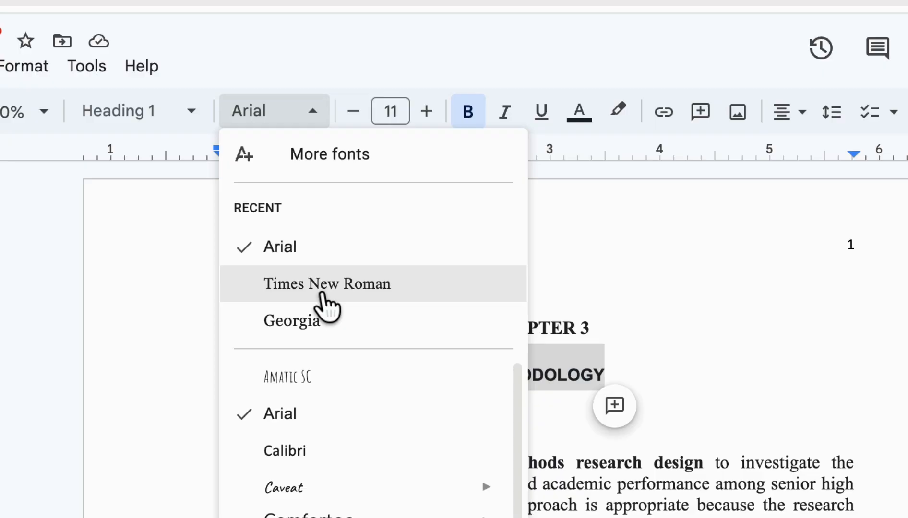
left_click(322, 296)
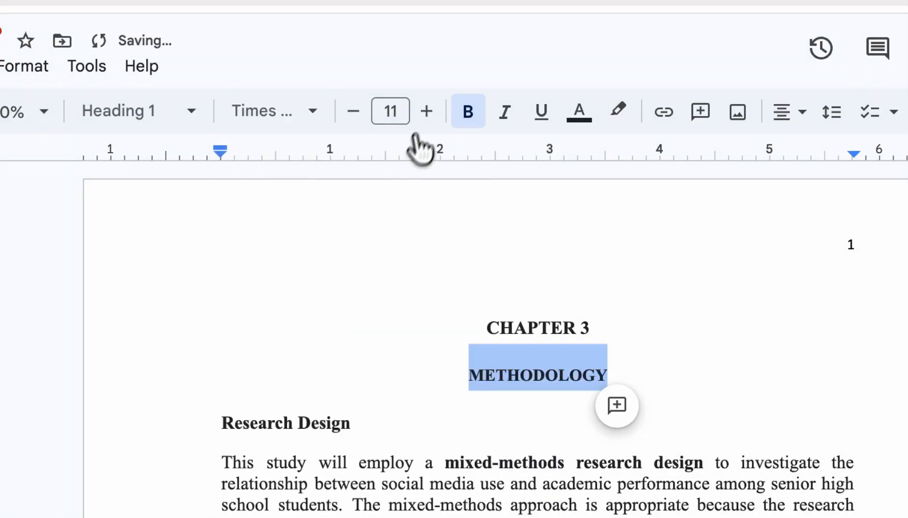
left_click(426, 111)
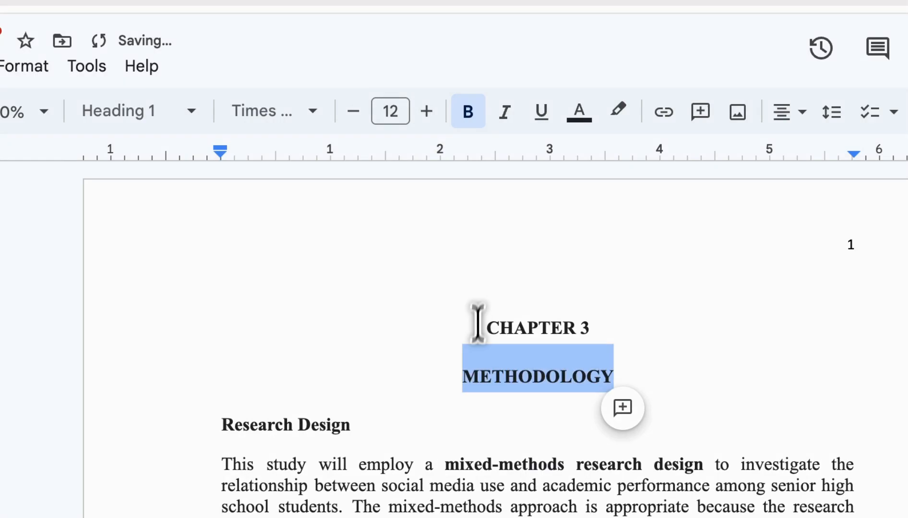
left_click(586, 373)
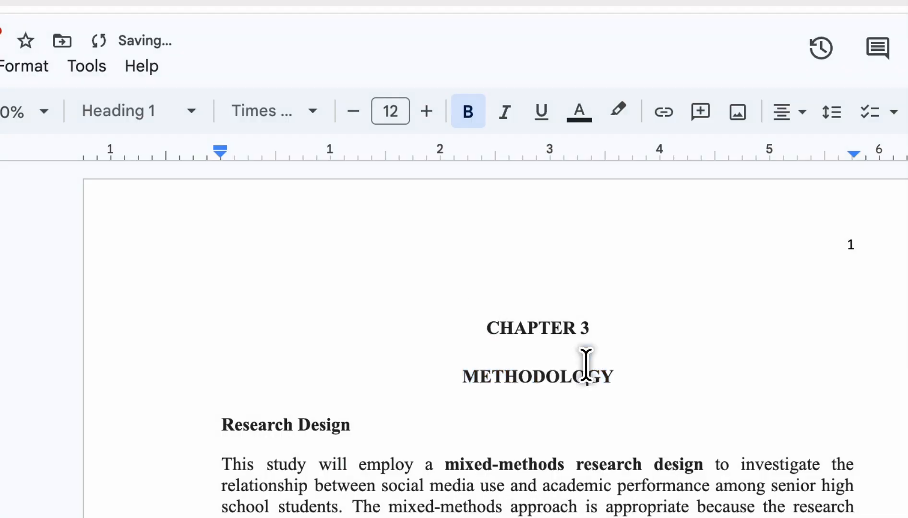
left_click(638, 372)
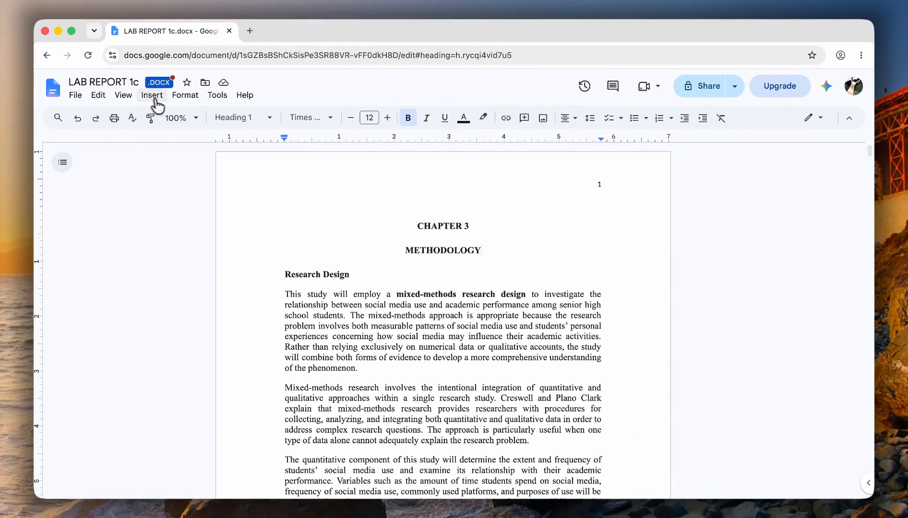
left_click(191, 105)
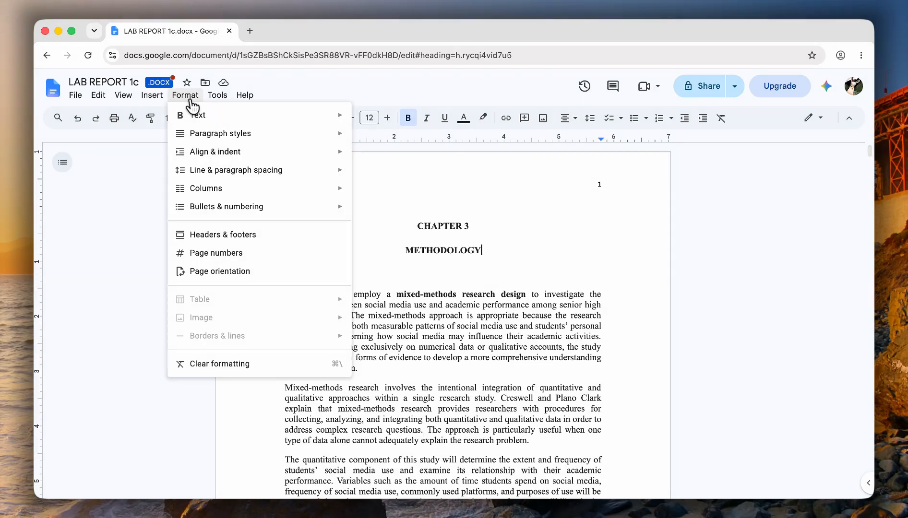
mouse_move(209, 194)
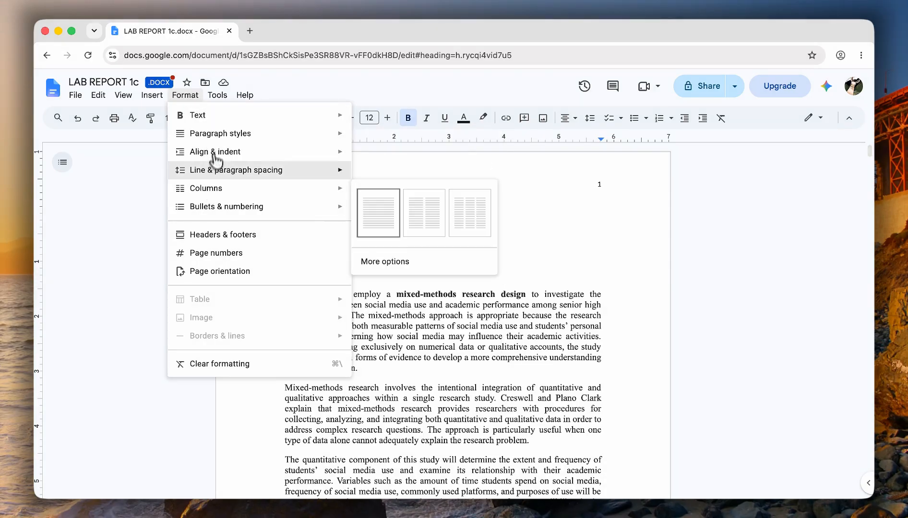
mouse_move(223, 140)
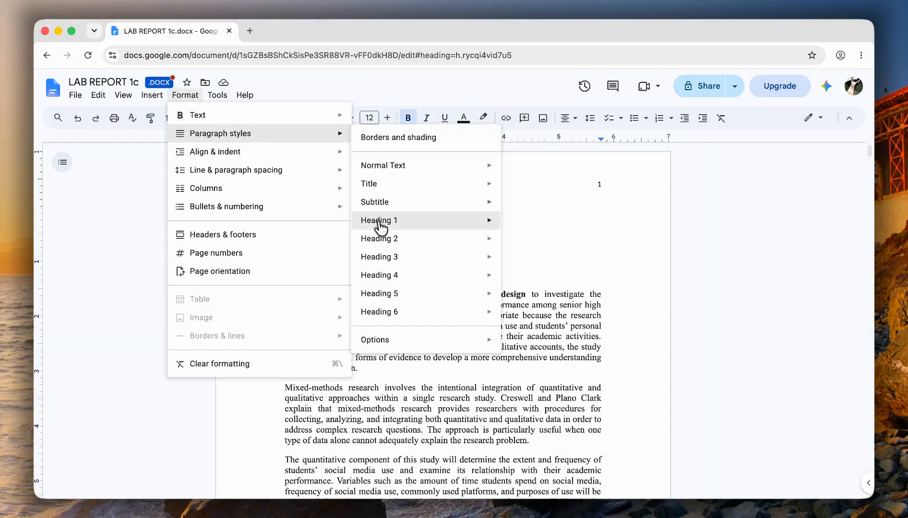
mouse_move(379, 222)
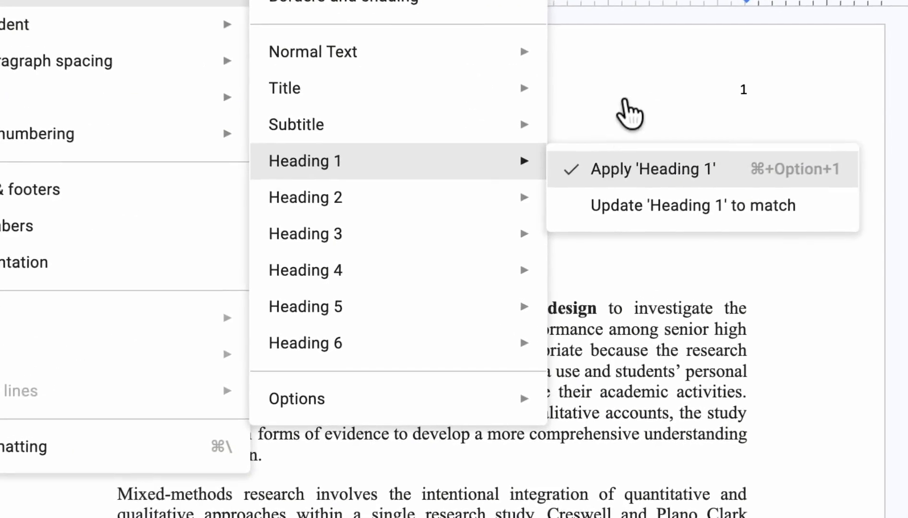
left_click(538, 193)
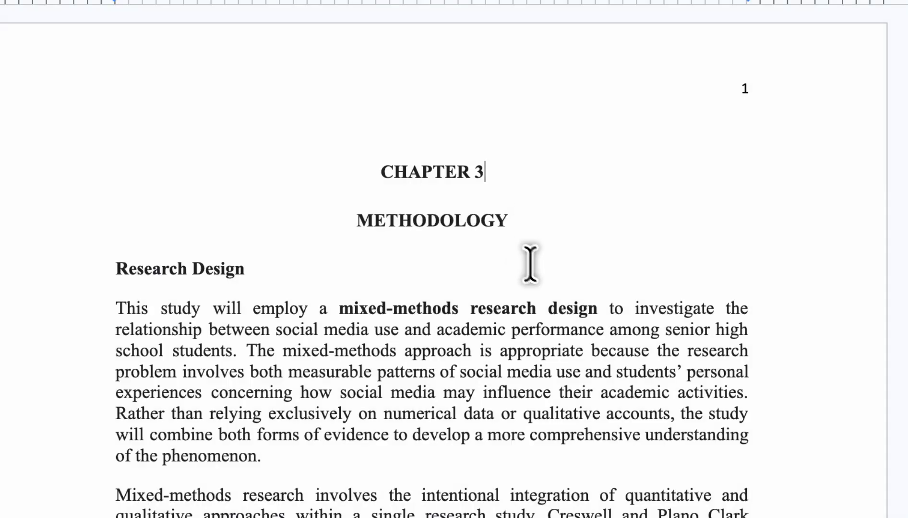
scroll(538, 257, "down", 10)
- Place the caret in the METHODOLOGY heading and bring up the Format menu
scroll(541, 259, "down", 20)
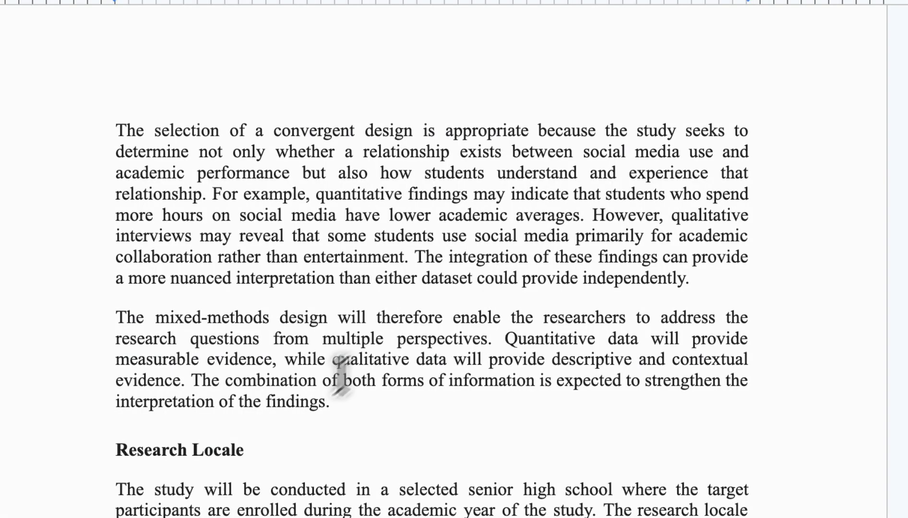
left_click_drag(268, 450, 114, 449)
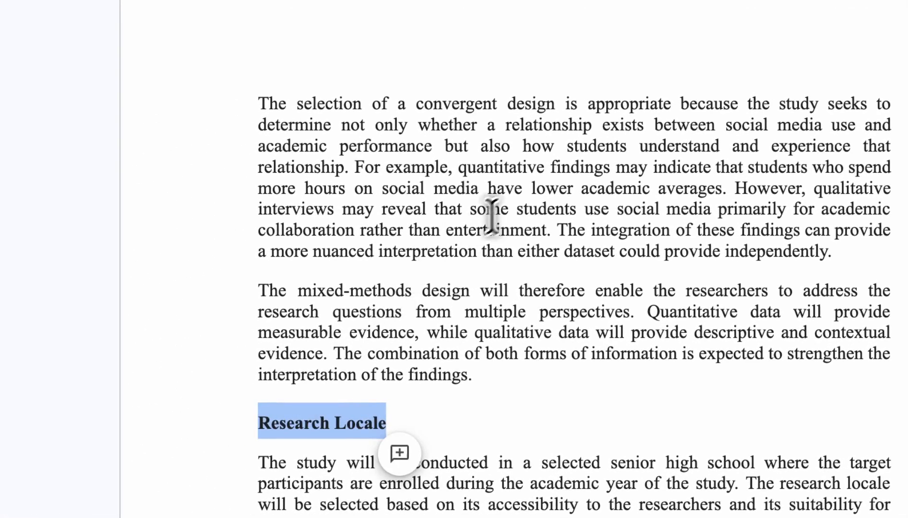
left_click(511, 204)
scroll(512, 207, "up", 20)
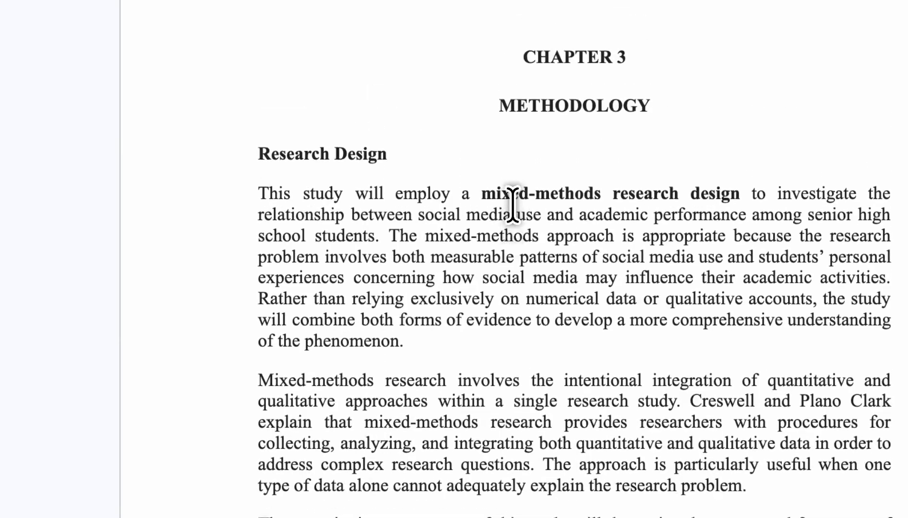
left_click(652, 106)
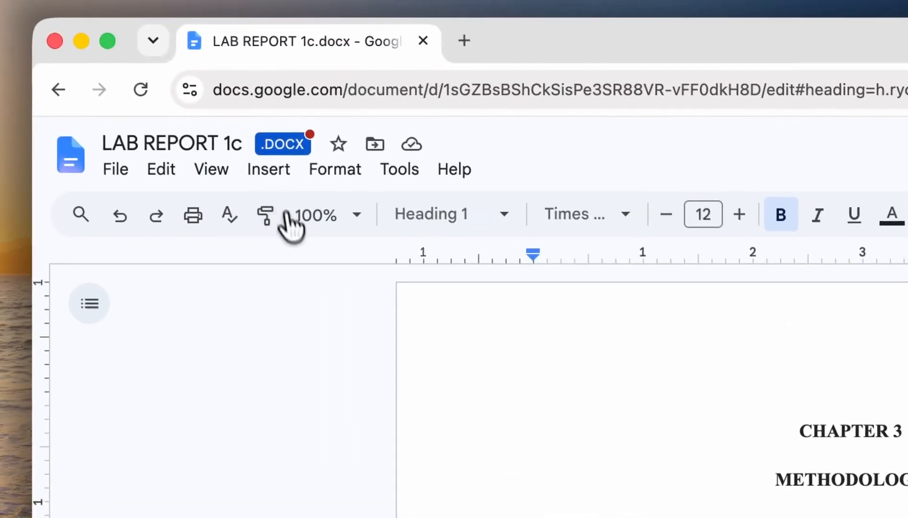
left_click(314, 173)
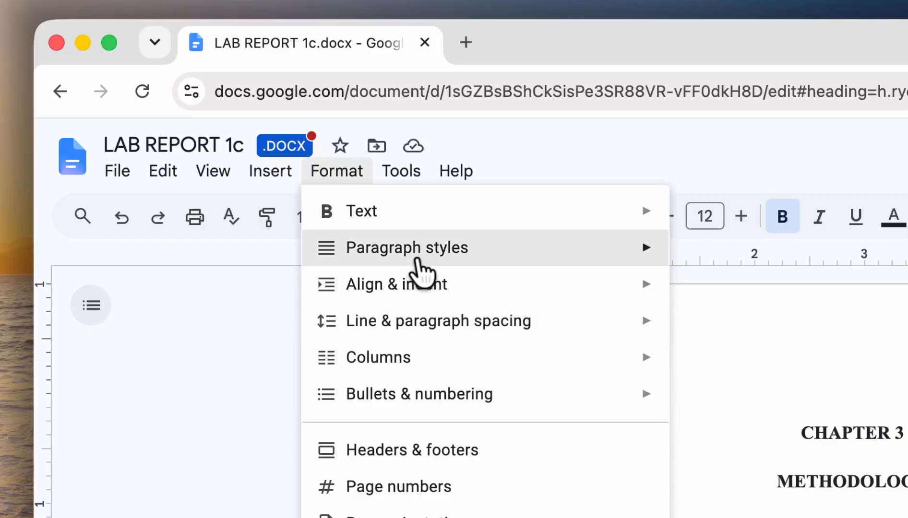
- Update the Heading 1 paragraph style to match METHODOLOGY's bold Times New Roman formatting
mouse_move(420, 249)
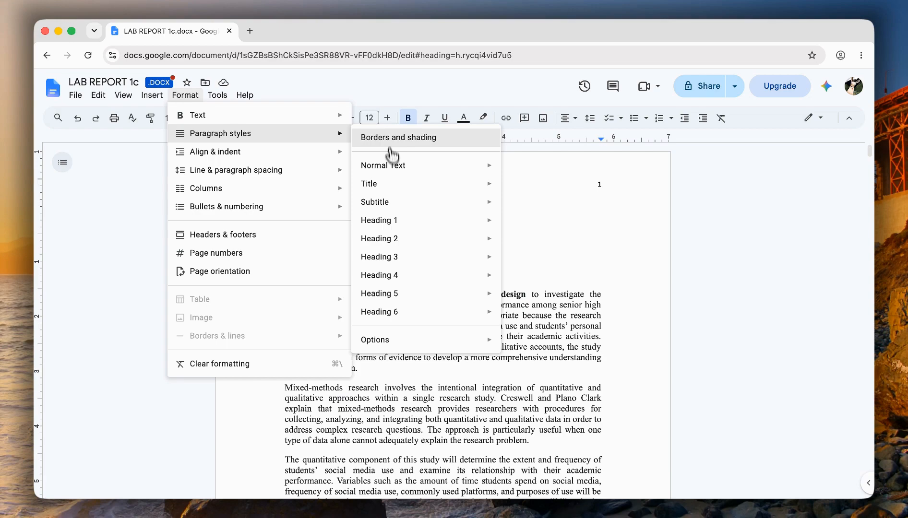
mouse_move(399, 225)
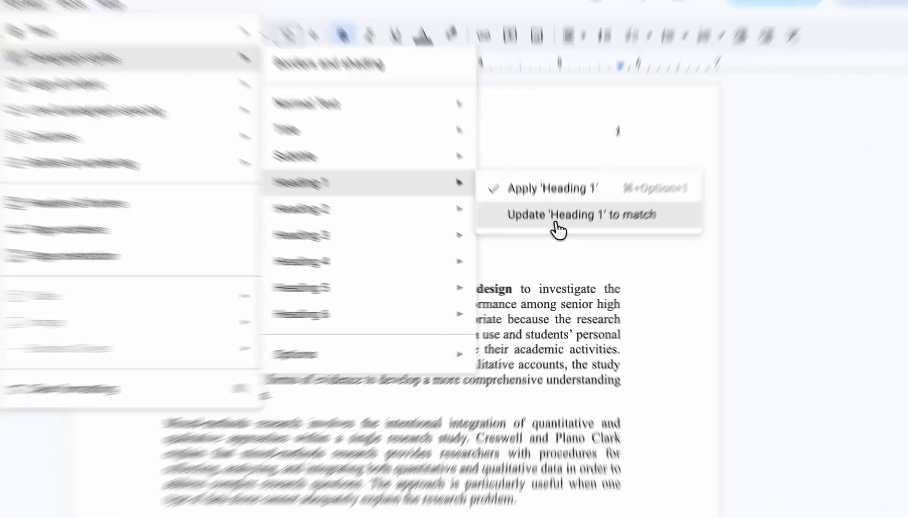
left_click(557, 246)
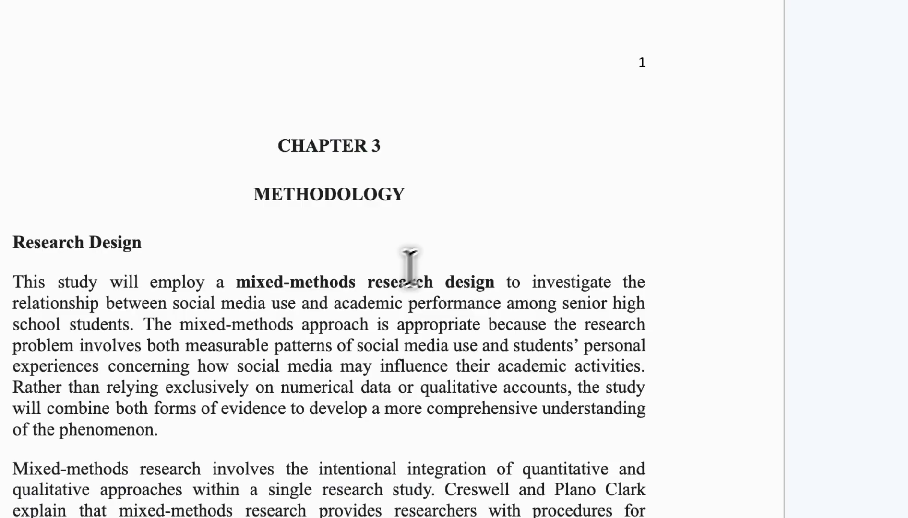
scroll(421, 255, "down", 10)
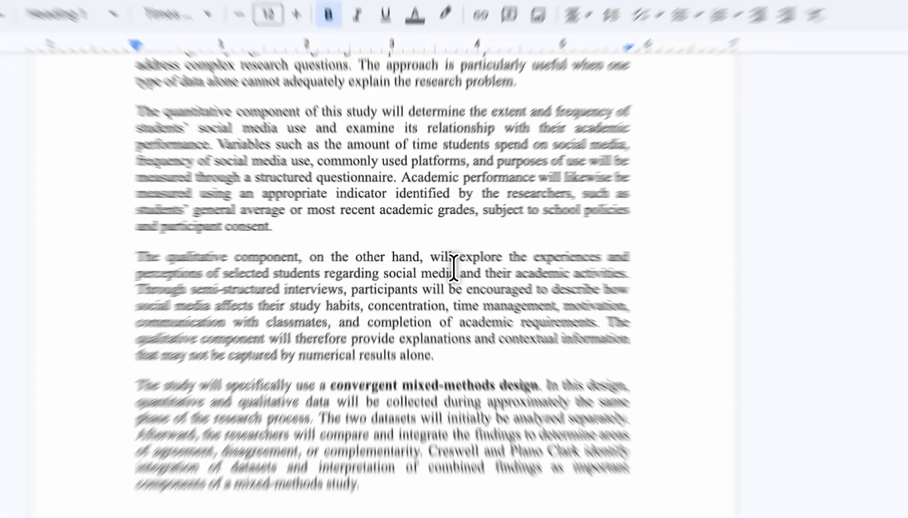
scroll(453, 266, "up", 10)
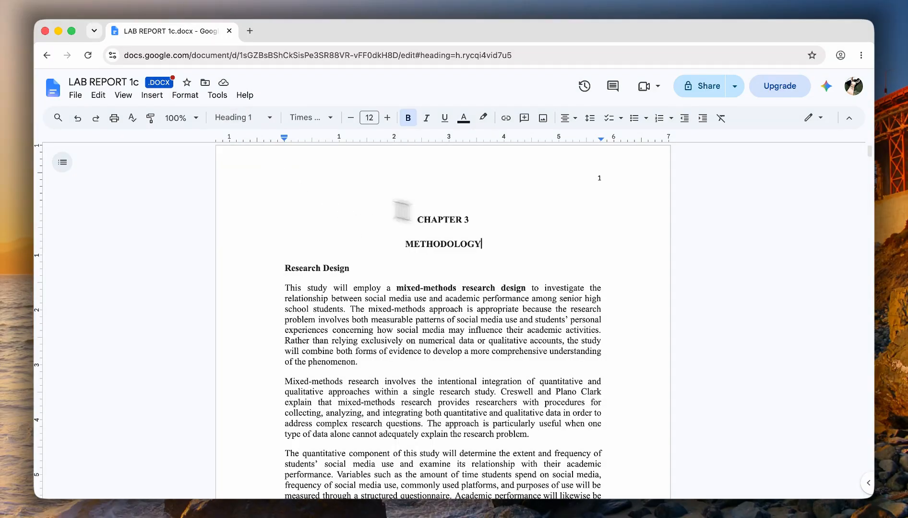
scroll(339, 297, "down", 5)
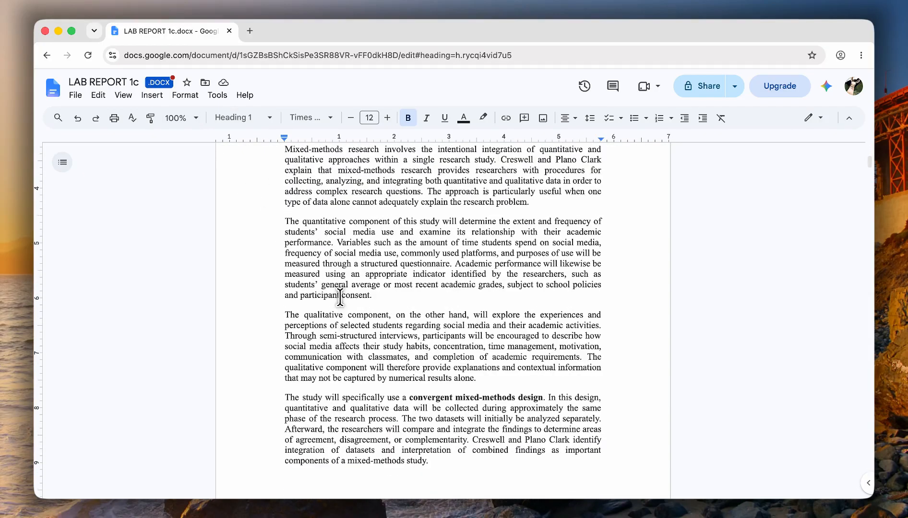
scroll(340, 297, "down", 3)
left_click(329, 368)
- Insert two page breaks on the empty line after the convergent mixed-methods paragraph
double_click(293, 349)
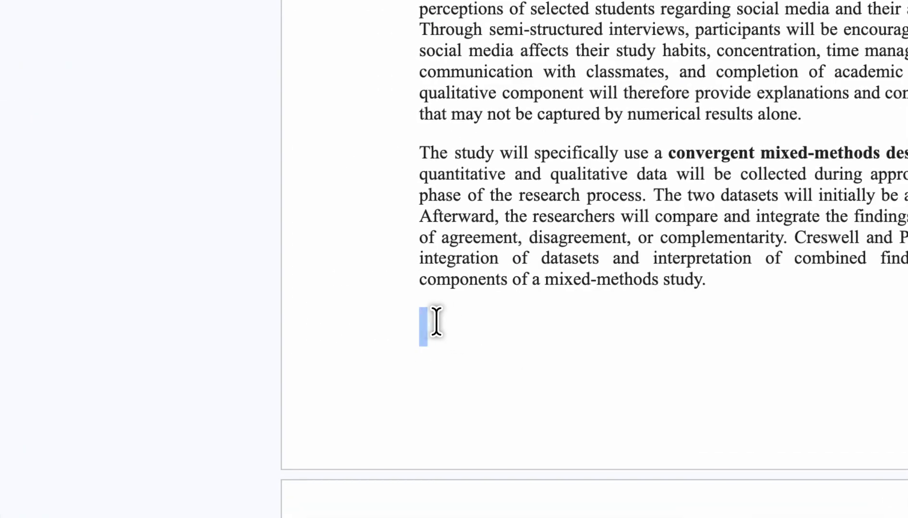
left_click(437, 321)
left_click(269, 95)
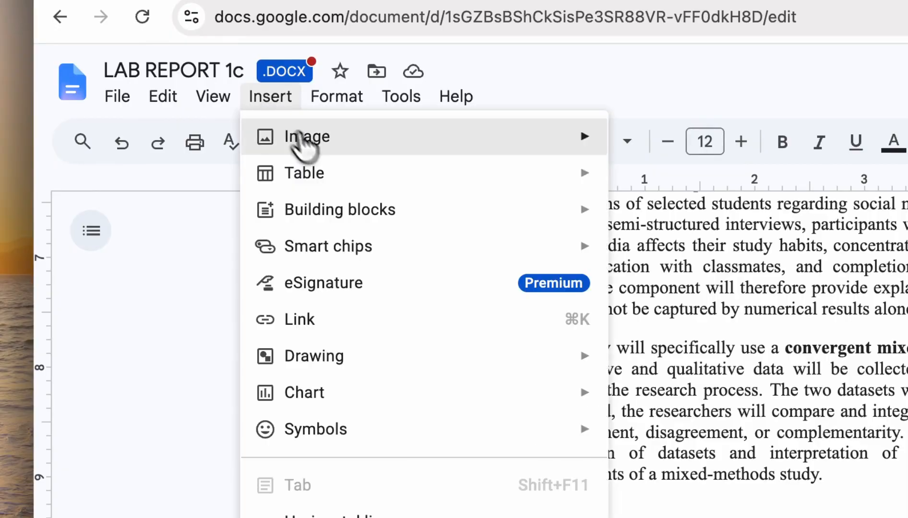
mouse_move(277, 295)
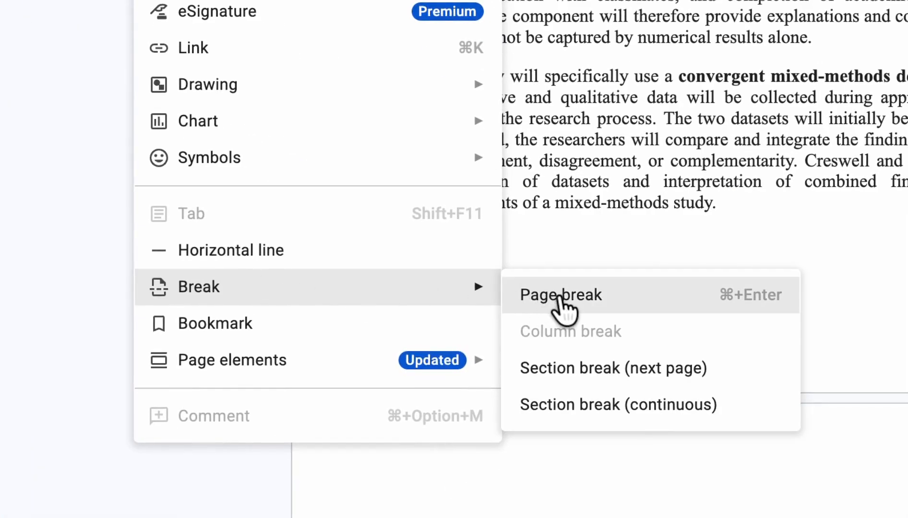
left_click(558, 298)
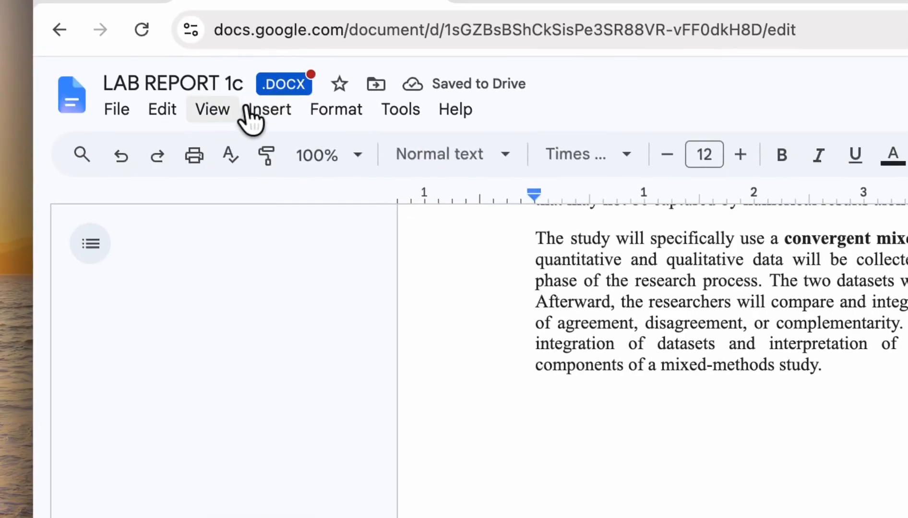
left_click(265, 110)
mouse_move(432, 243)
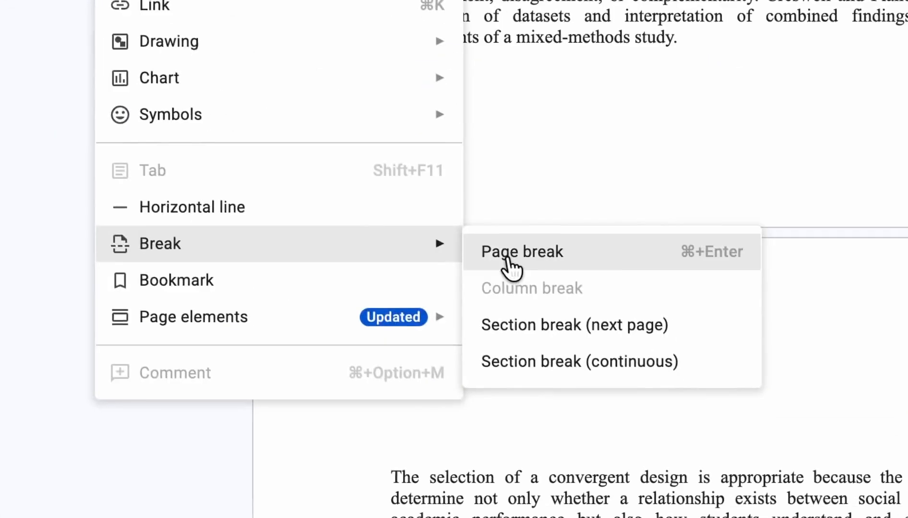
left_click(508, 263)
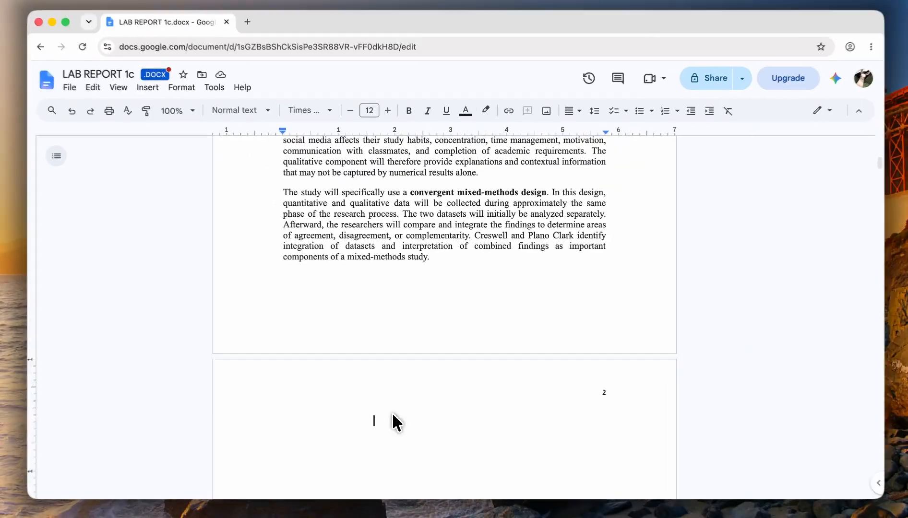
scroll(397, 422, "down", 3)
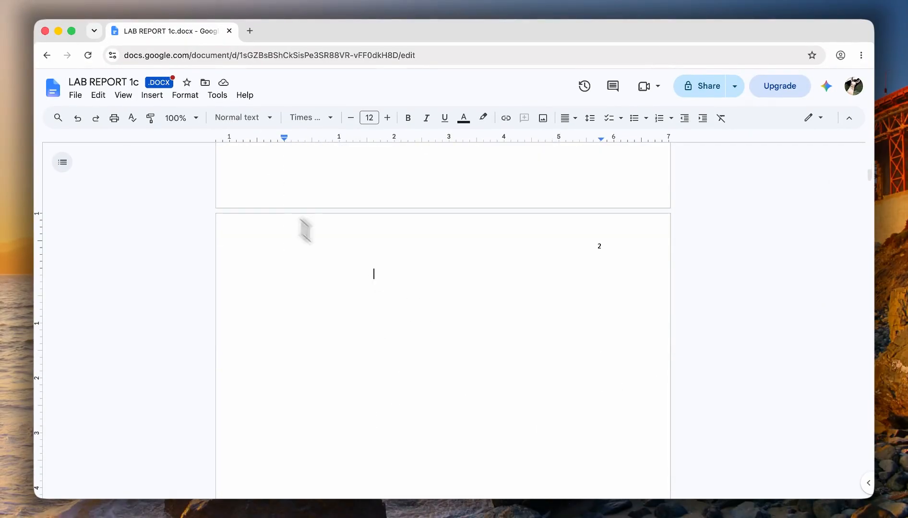
left_click(149, 88)
- Add a table of contents with page numbers to the blank page and refresh it
mouse_move(283, 375)
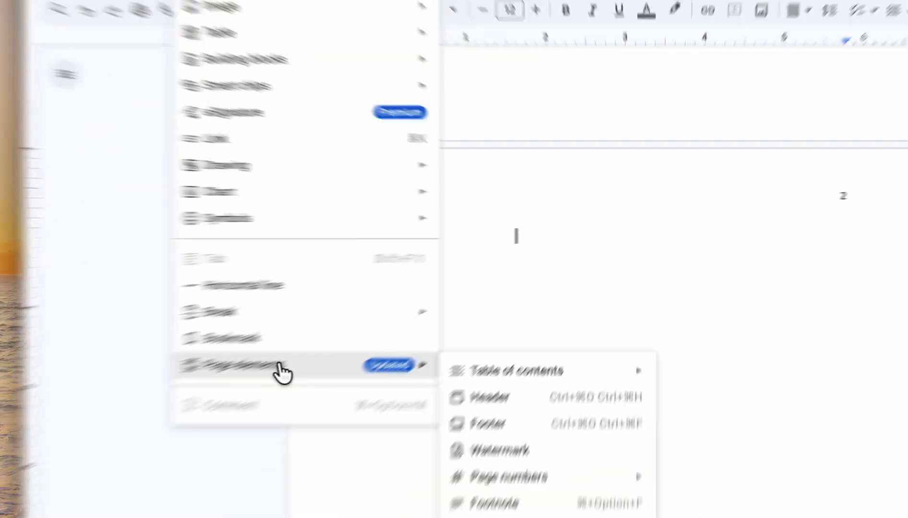
mouse_move(386, 374)
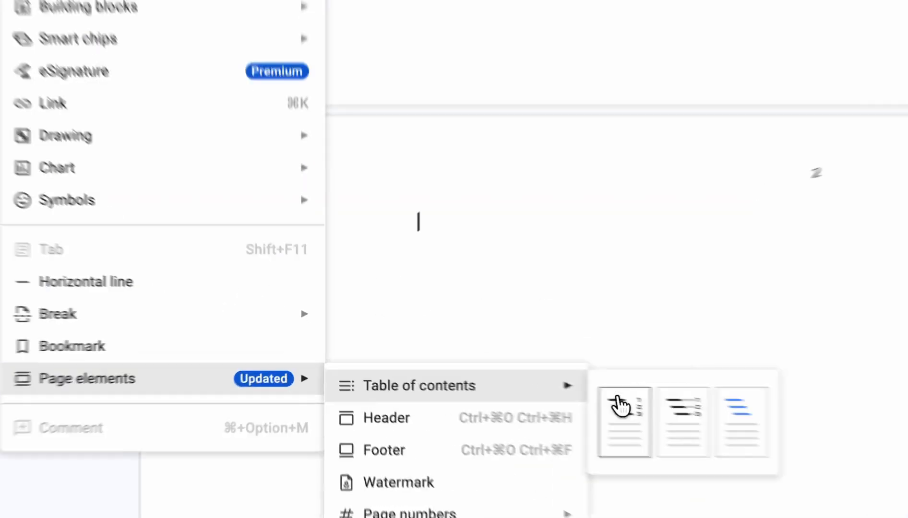
left_click(507, 392)
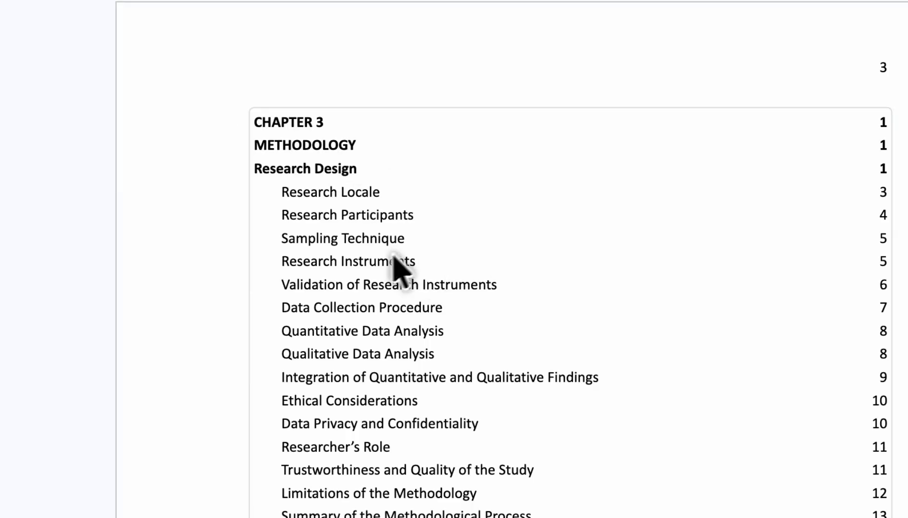
left_click(245, 120)
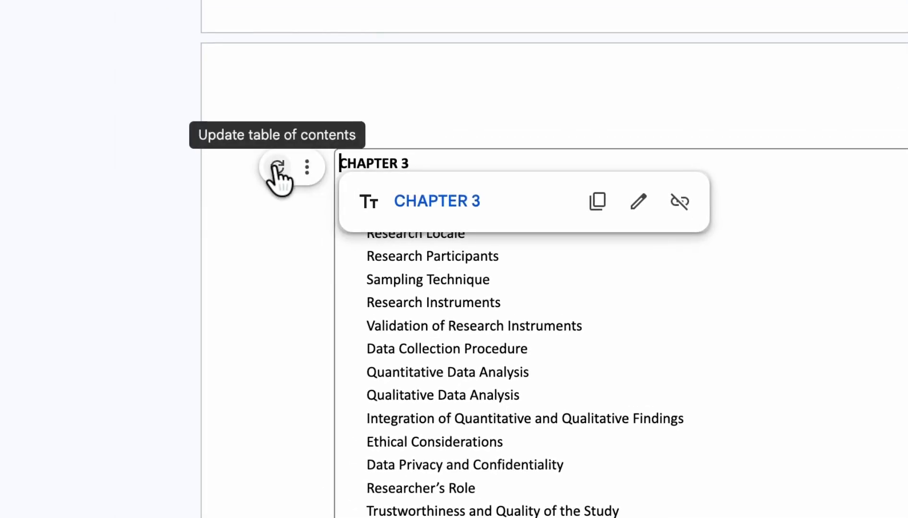
left_click(193, 126)
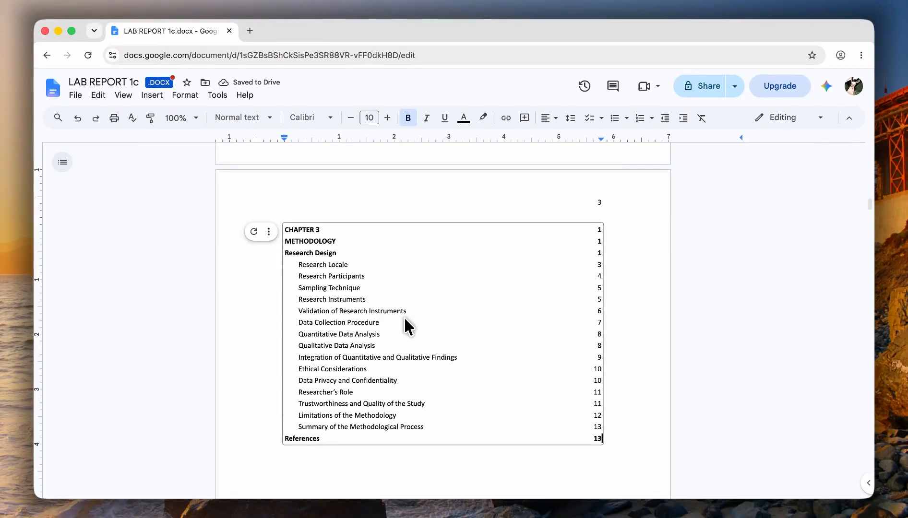
scroll(405, 318, "down", 1)
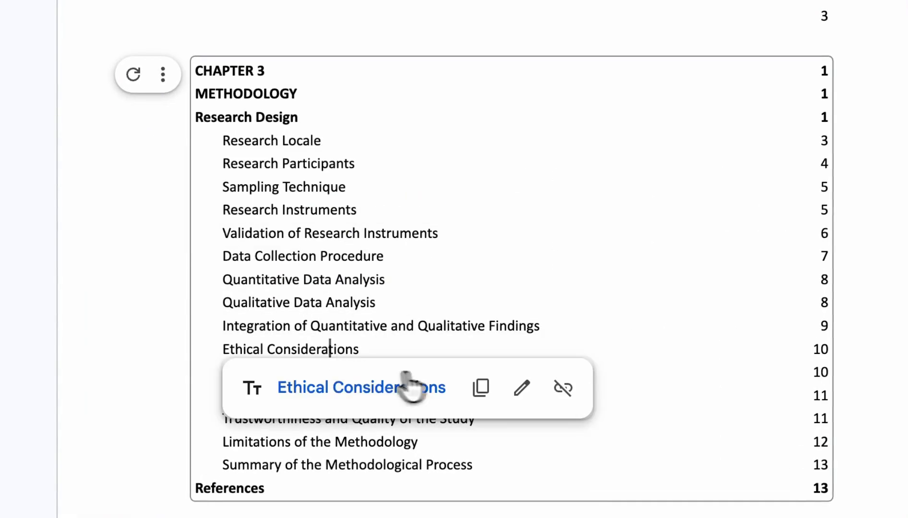
left_click(134, 74)
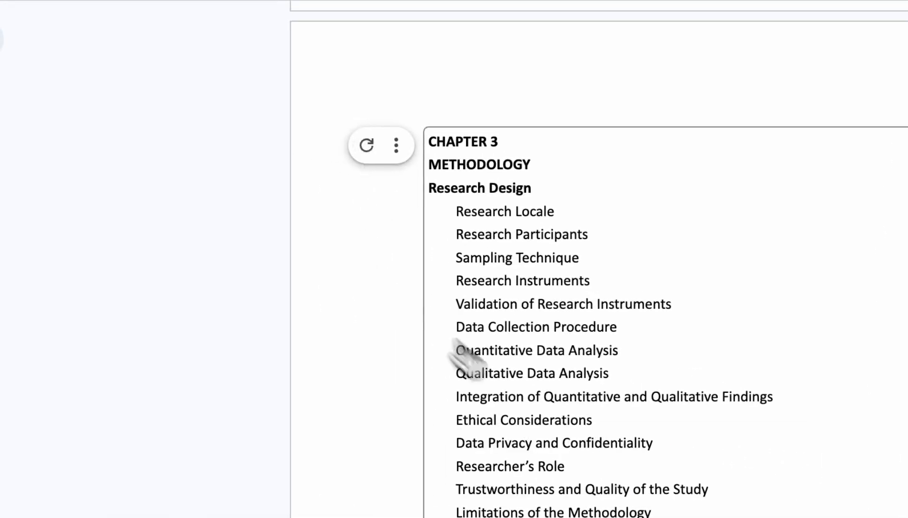